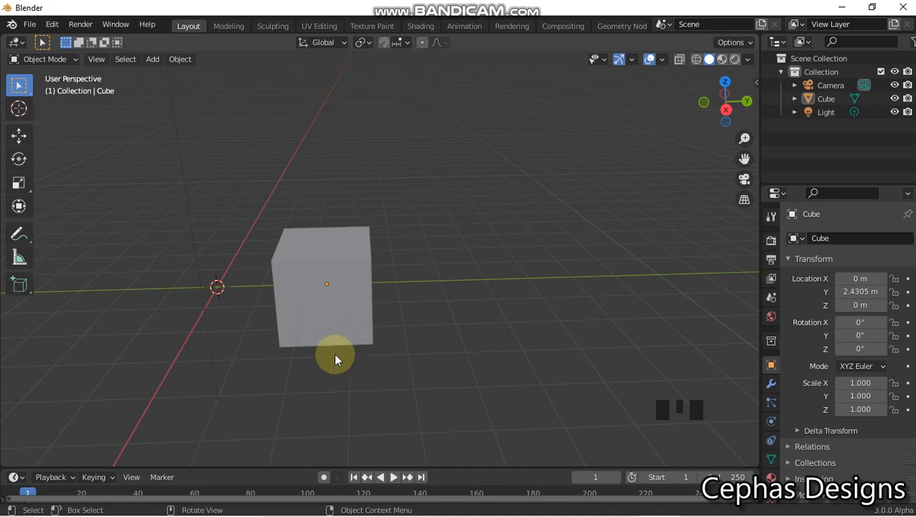
- Delete all three default objects from the scene: the camera, the cube and the light
middle_click_drag(369, 353, 358, 318)
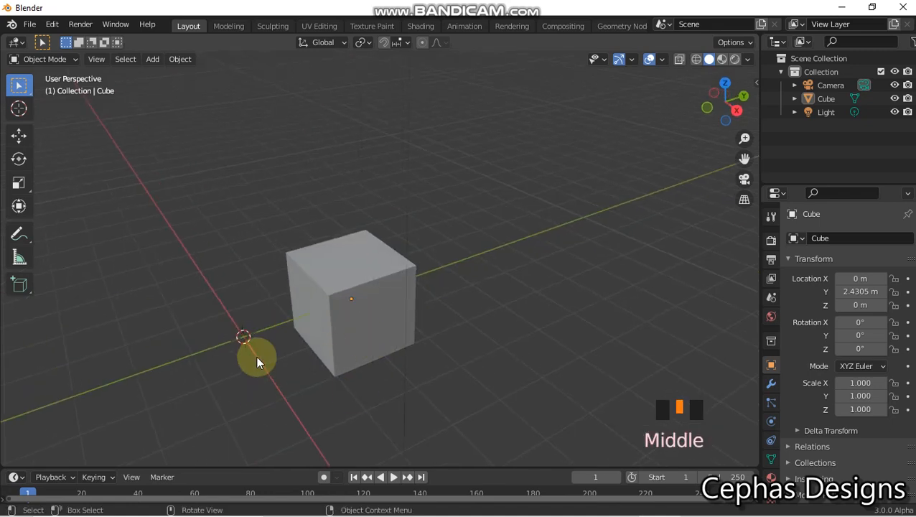
scroll(256, 363, "down", 3)
middle_click_drag(381, 311, 364, 306)
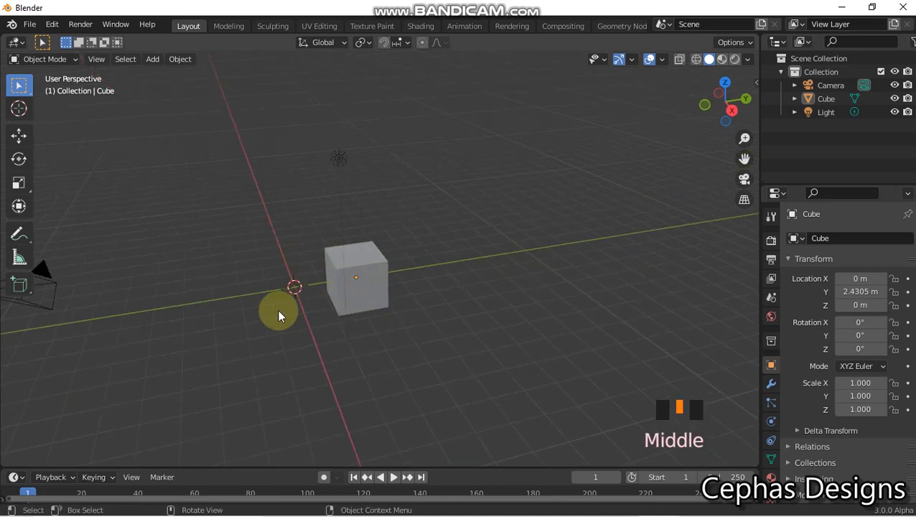
scroll(281, 312, "down", 2)
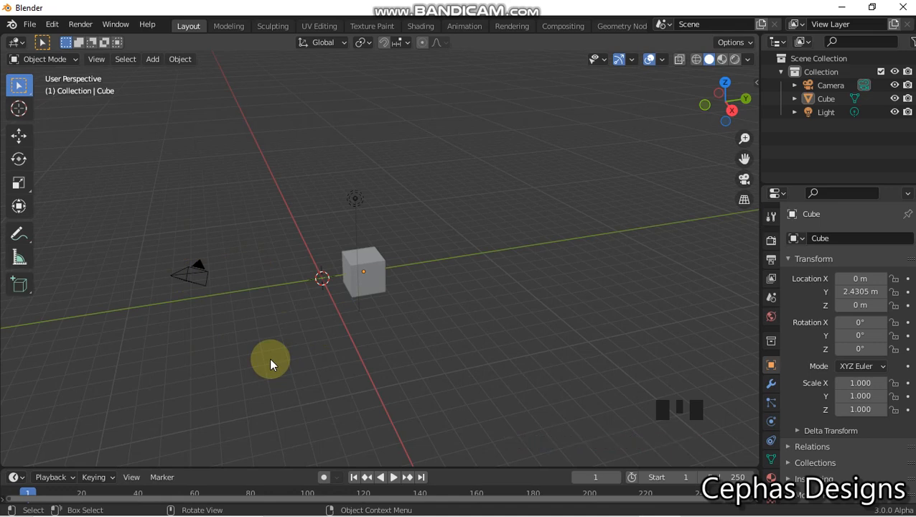
key("a")
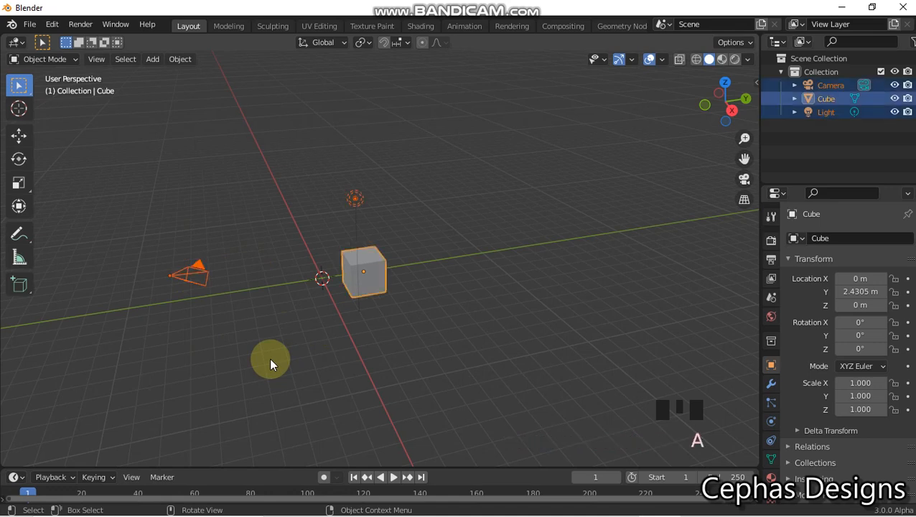
key("x")
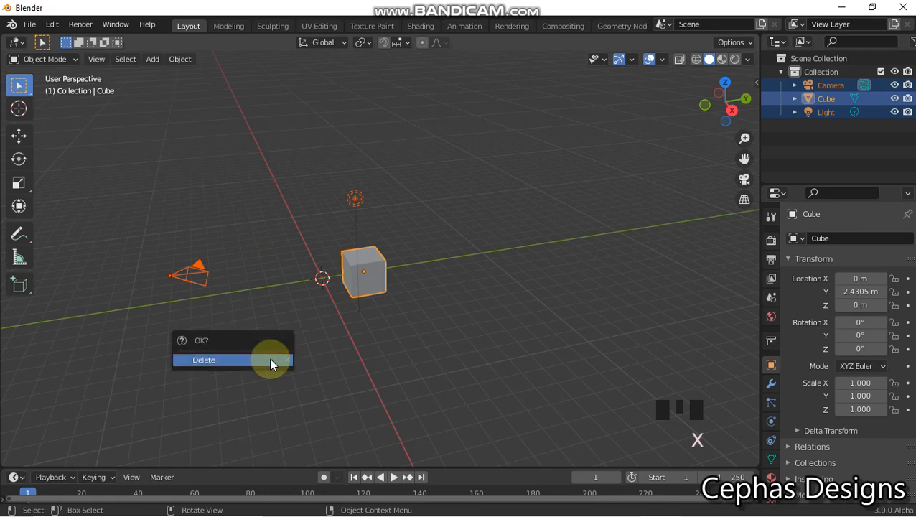
left_click(212, 361)
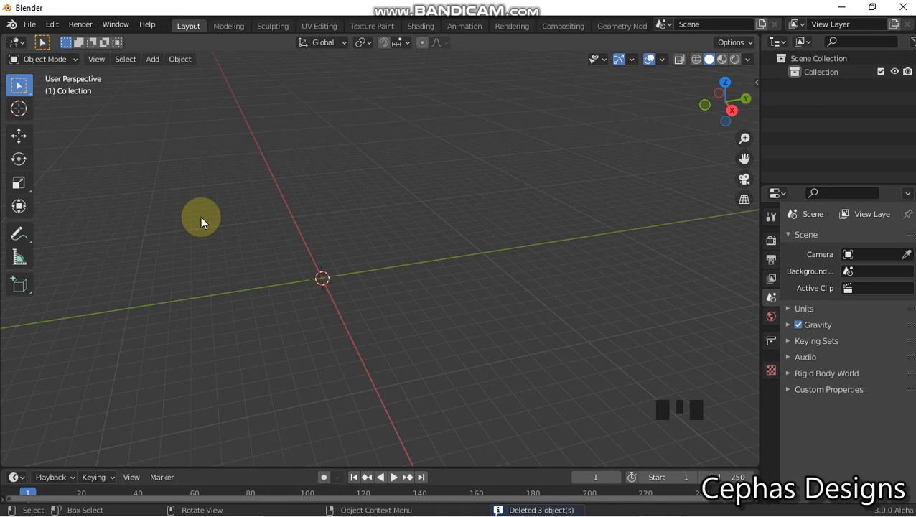
- Add a cube mesh at the world origin and delete it again
left_click(152, 62)
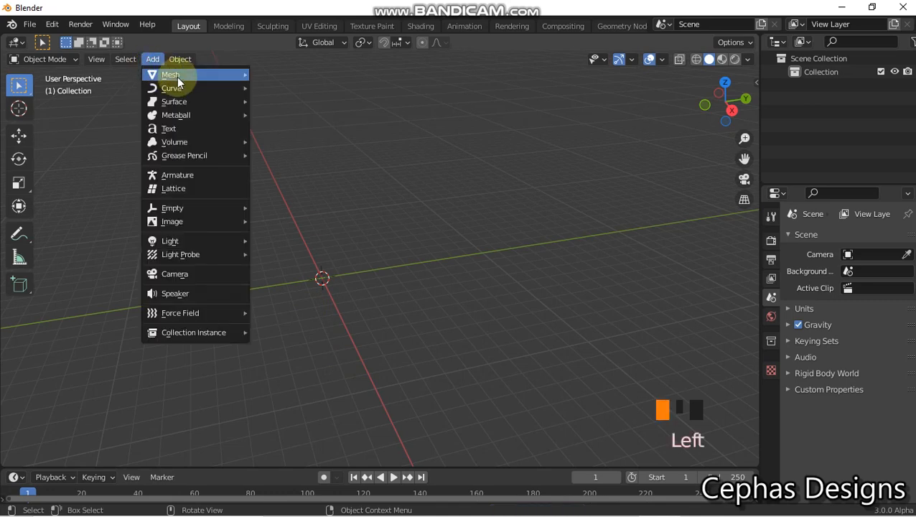
mouse_move(181, 76)
left_click(280, 87)
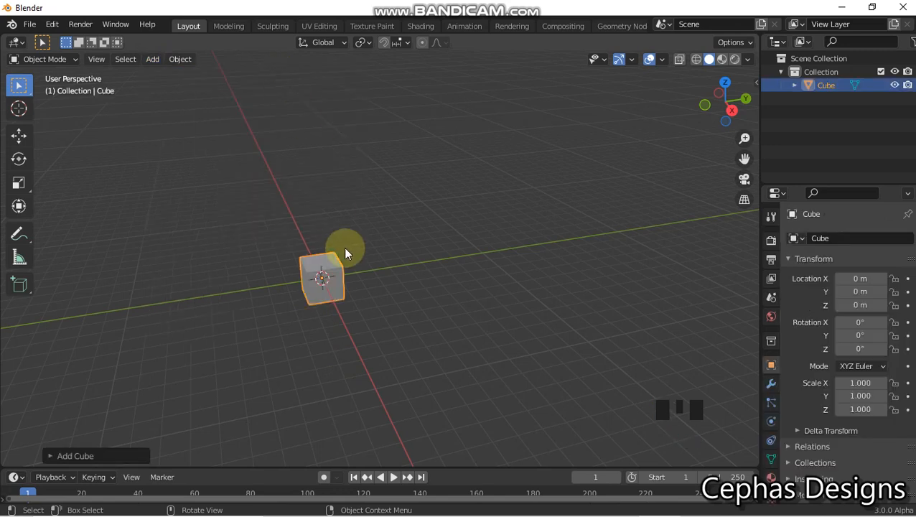
middle_click_drag(301, 305, 334, 284)
scroll(335, 282, "up", 4)
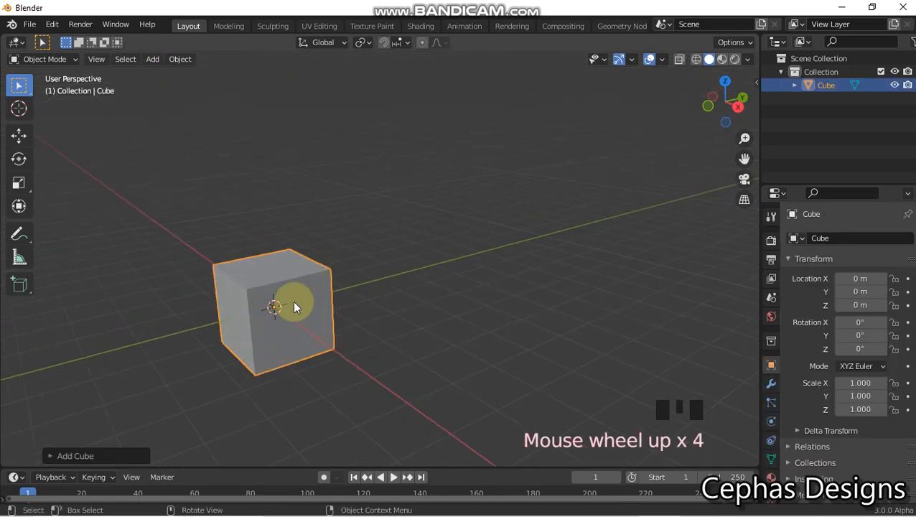
key("x")
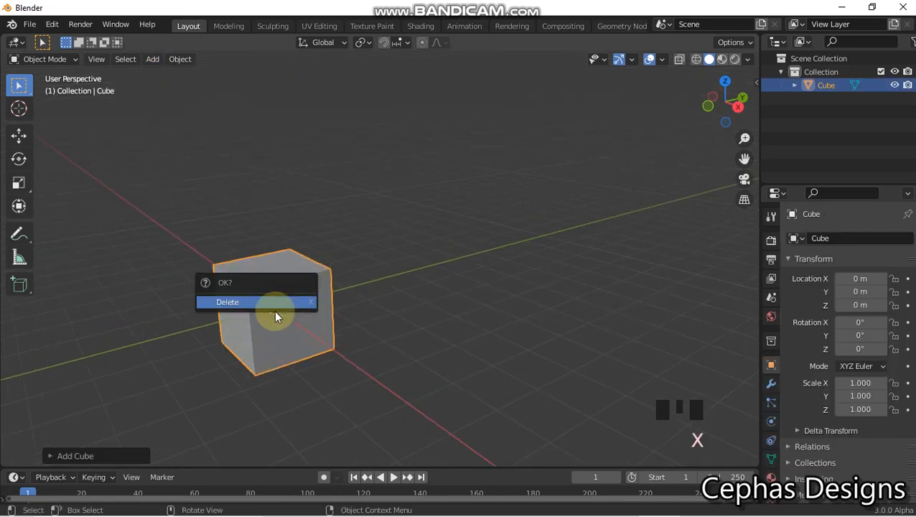
left_click(263, 302)
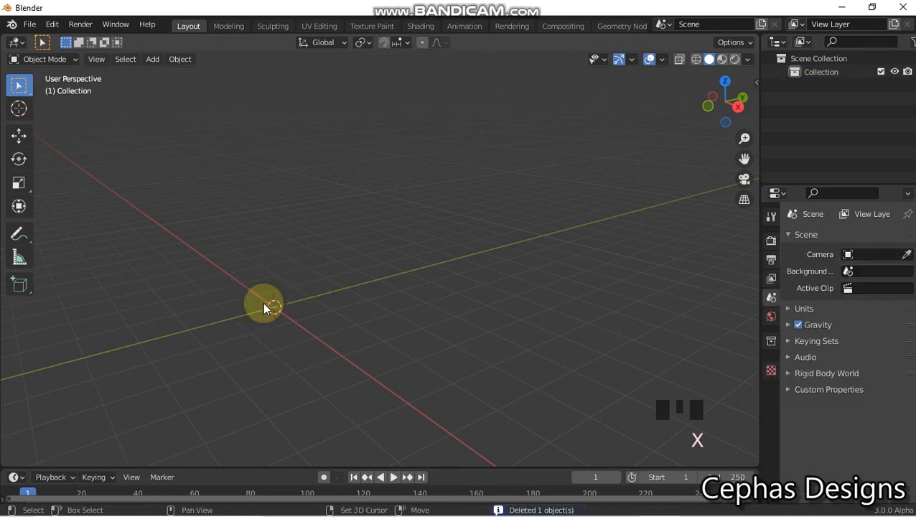
- Add a cube mesh at the world origin and raise it about 1.75 m along the global Z axis
key("shift+a")
mouse_move(242, 245)
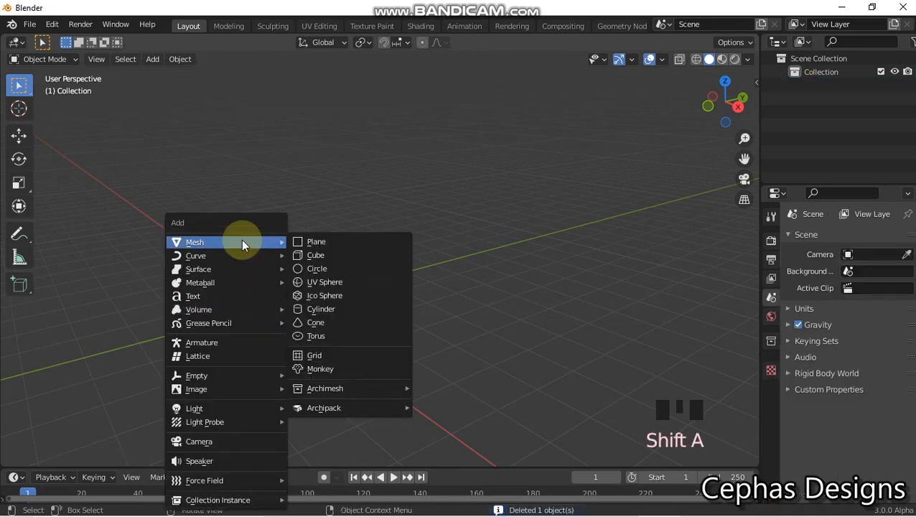
left_click(323, 253)
middle_click_drag(334, 318, 303, 303)
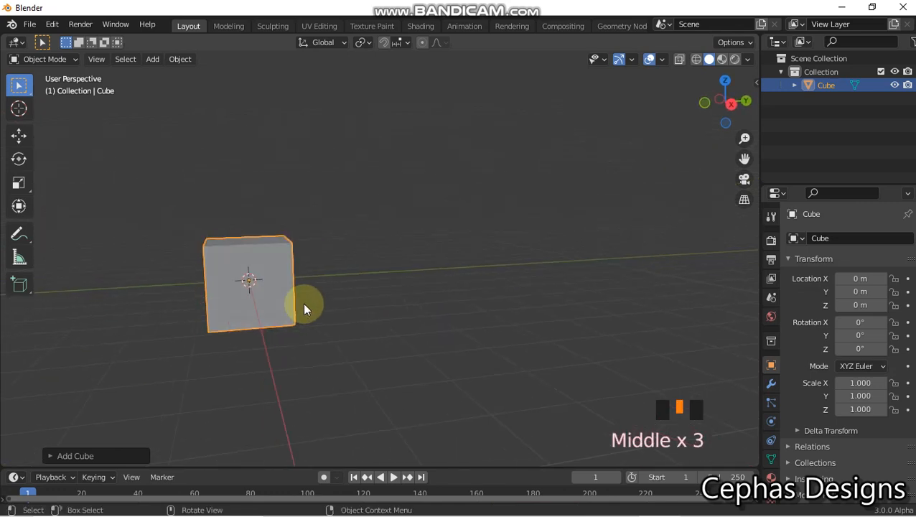
key("g")
key("z")
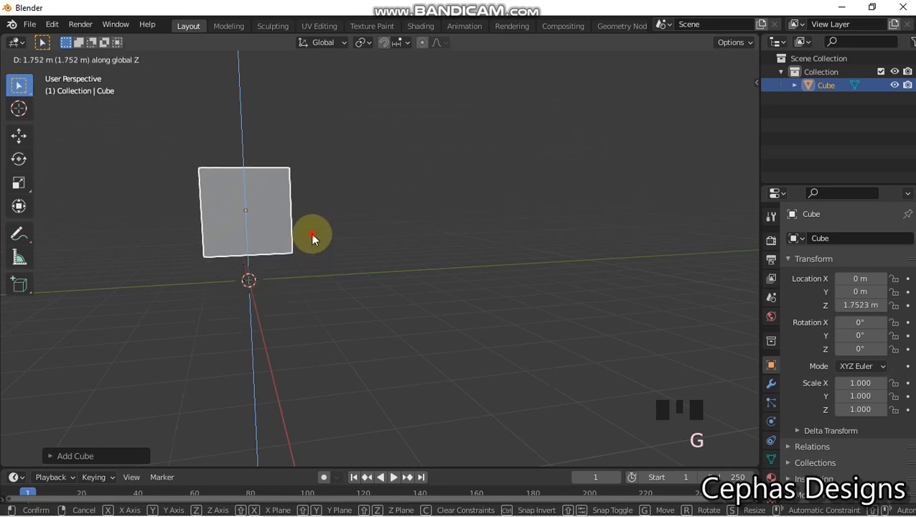
left_click(313, 239)
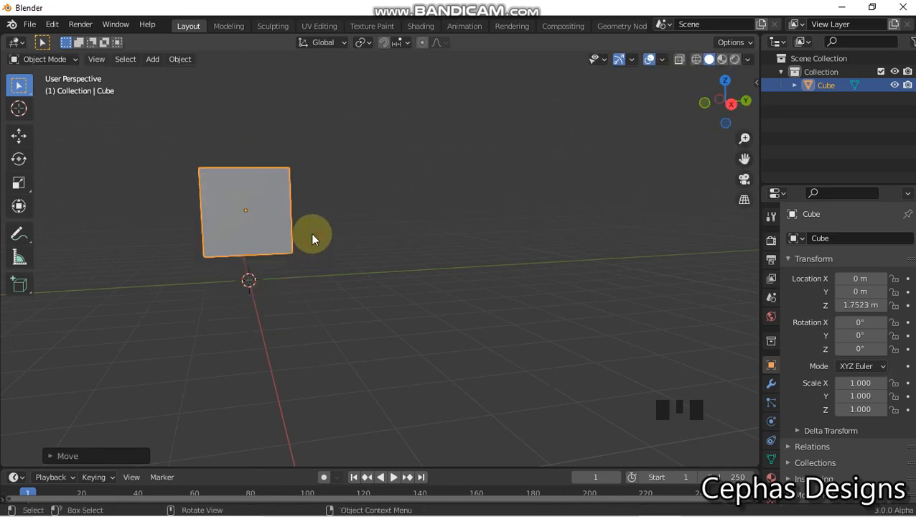
- In the front orthographic view, flatten the cube into a thin slab by scaling it along Z to about 0.045
key("KP_1")
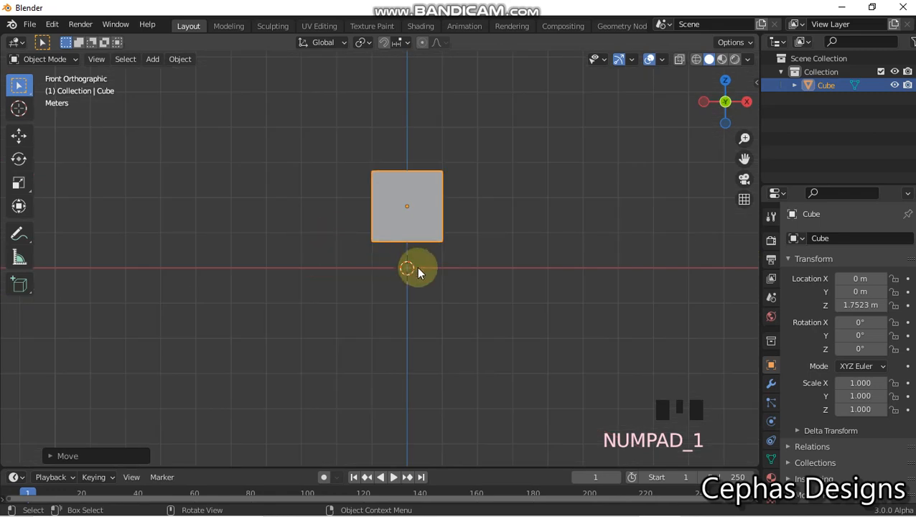
middle_click_drag(415, 268, 321, 298, "shift")
scroll(321, 299, "up", 1)
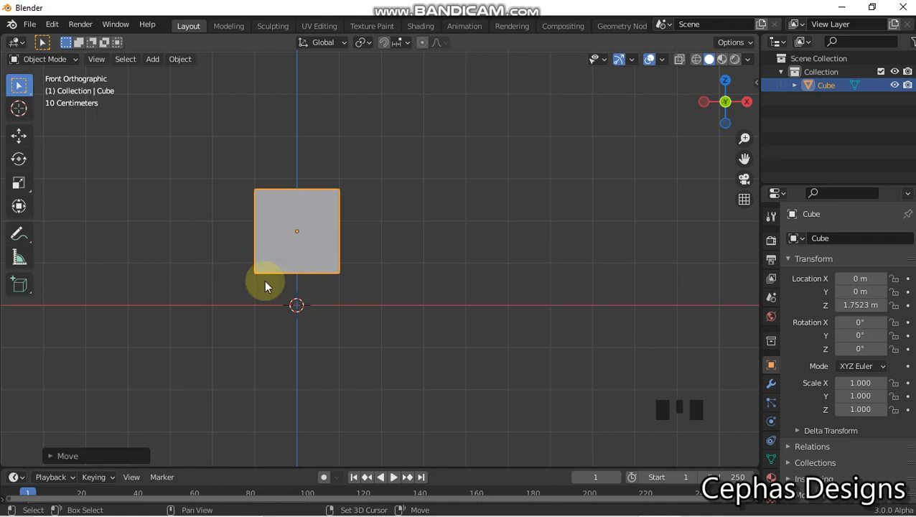
middle_click_drag(276, 263, 332, 279)
key("KP_1")
middle_click_drag(297, 244, 391, 274, "shift")
scroll(402, 275, "up", 1)
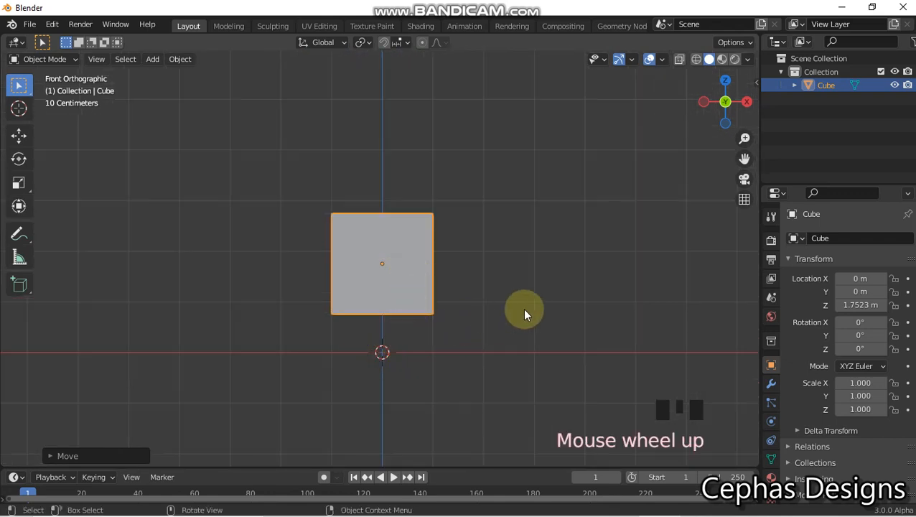
key("s")
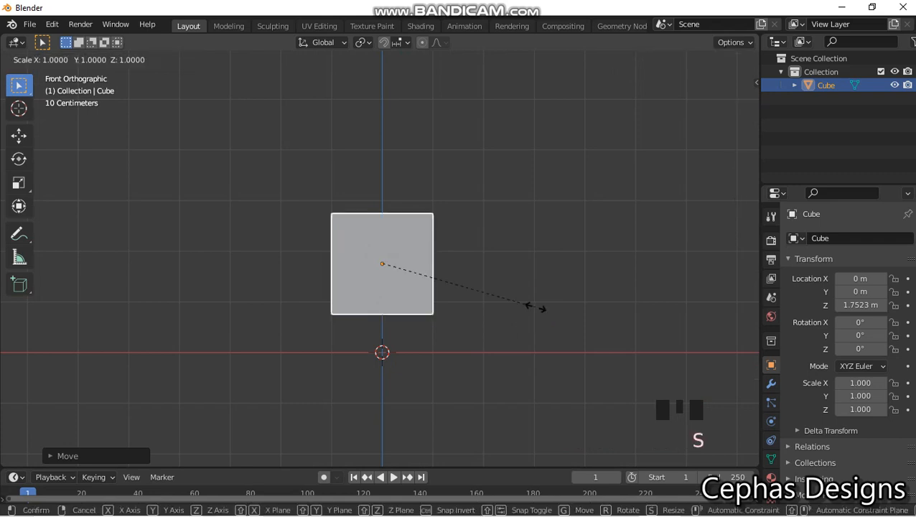
key("z")
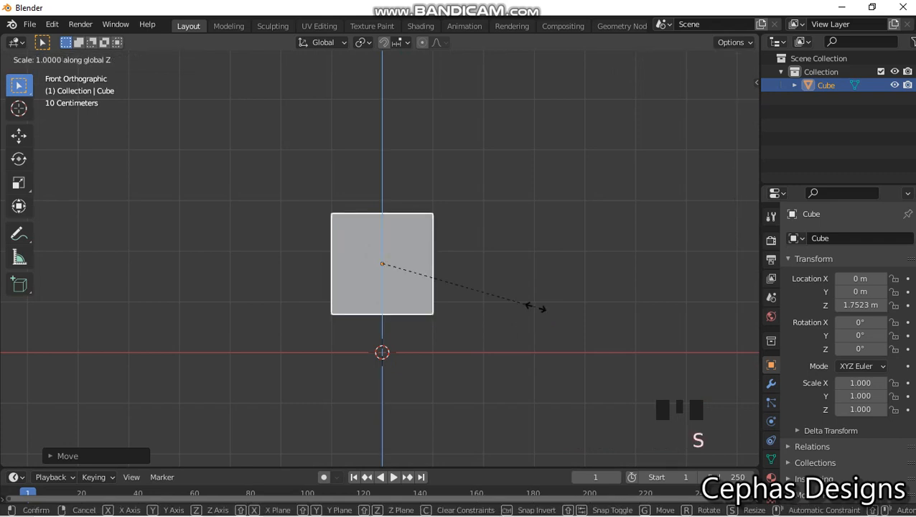
left_click(420, 267)
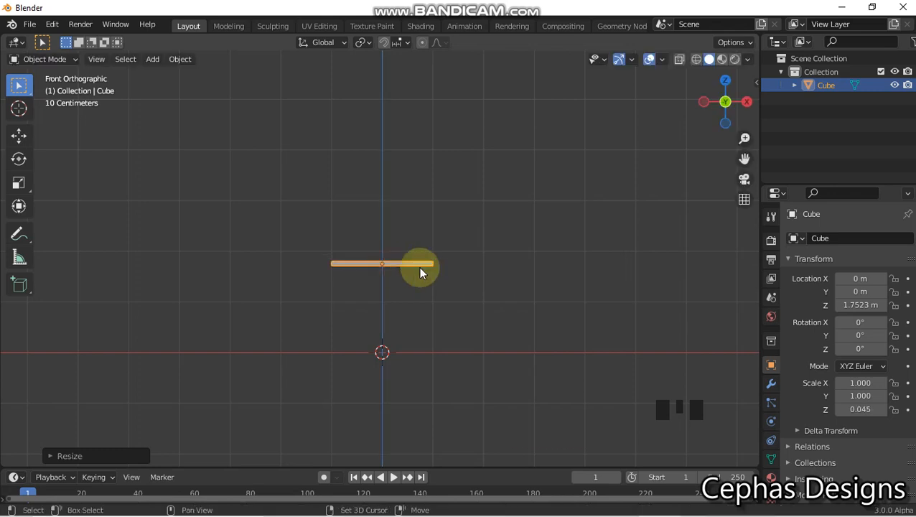
- Widen the slab by scaling it along the X axis to about 1.3
scroll(420, 270, "up", 3, "shift")
scroll(420, 269, "up", 3)
scroll(420, 271, "up", 2)
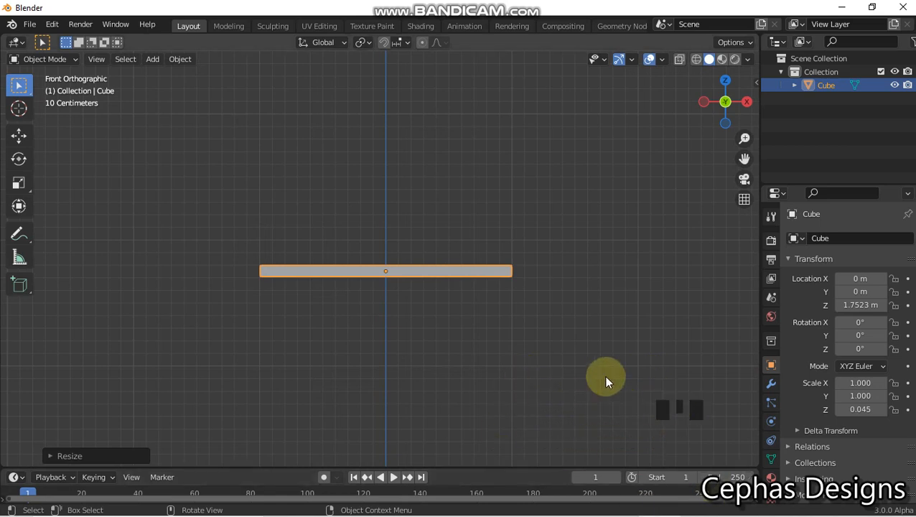
key("s")
key("x")
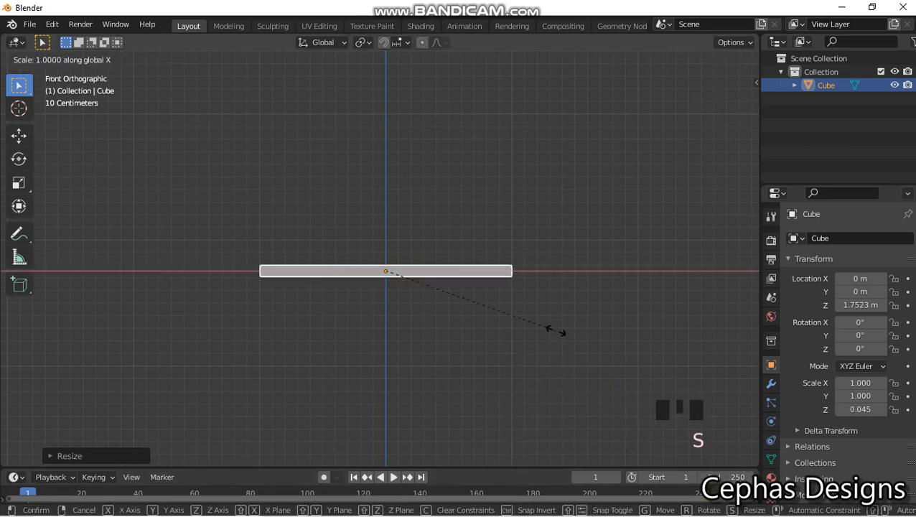
left_click(522, 351)
- In the right orthographic view, lengthen the slab by scaling it along the Y axis to about 1.65
middle_click_drag(523, 349, 592, 365)
scroll(579, 342, "down", 5)
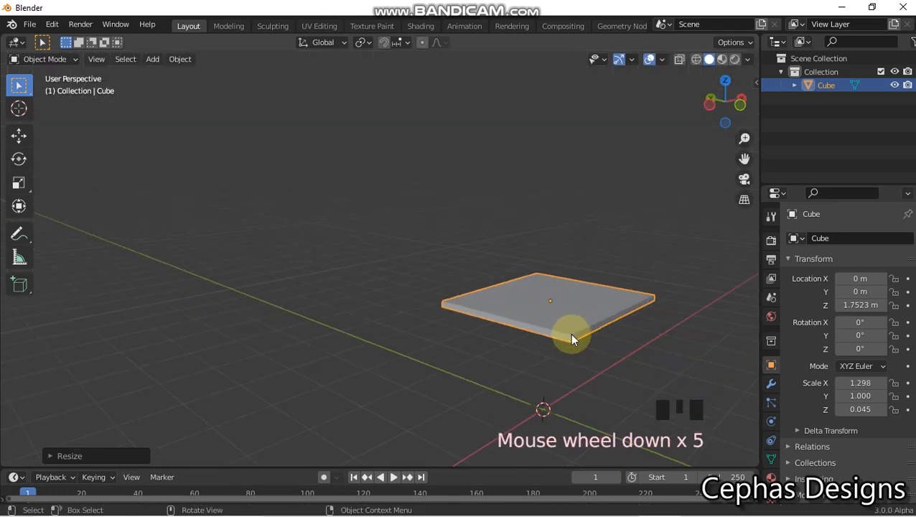
key("KP_3")
middle_click_drag(192, 331, 358, 358, "shift")
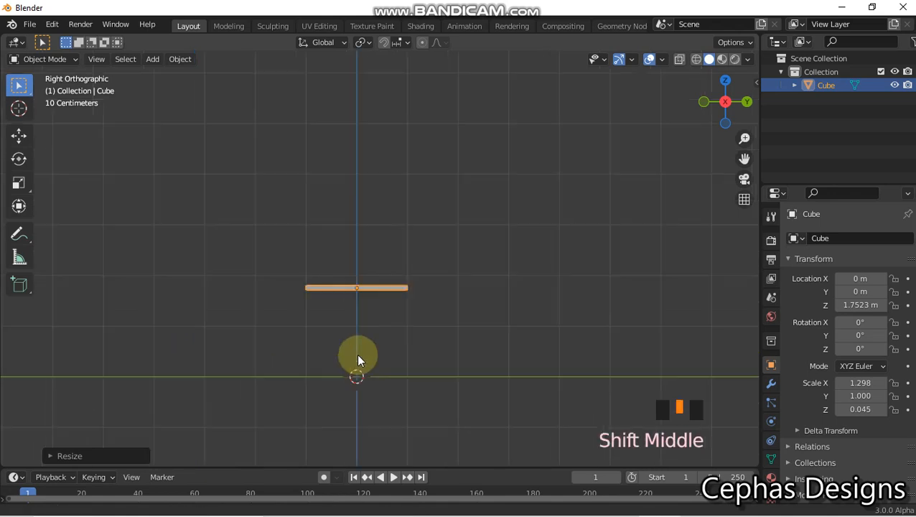
key("s")
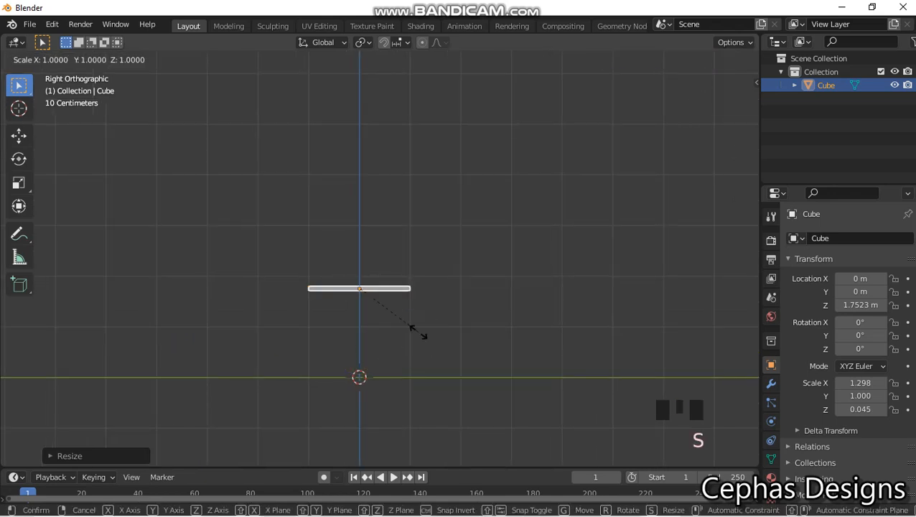
key("y")
left_click(471, 337)
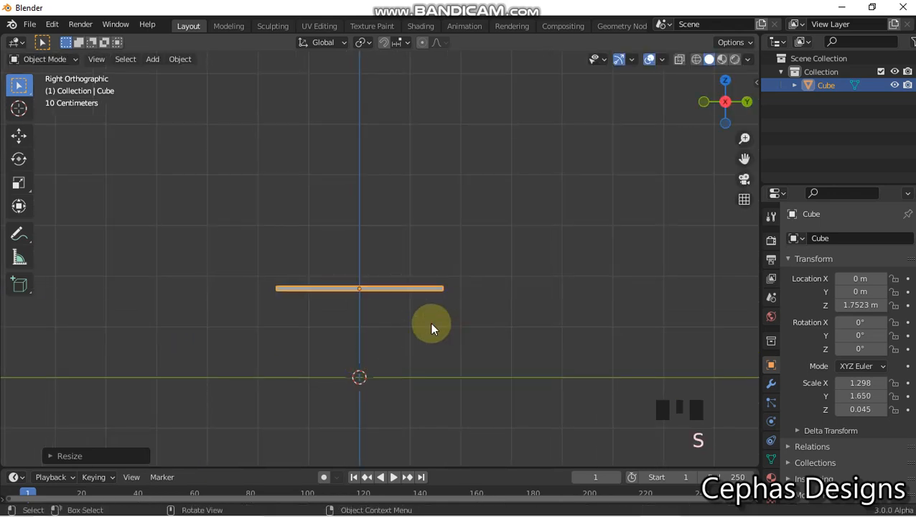
- Lower the slab along the global Z axis to a height of about 1.47 m
key("g")
key("z")
left_click(413, 361)
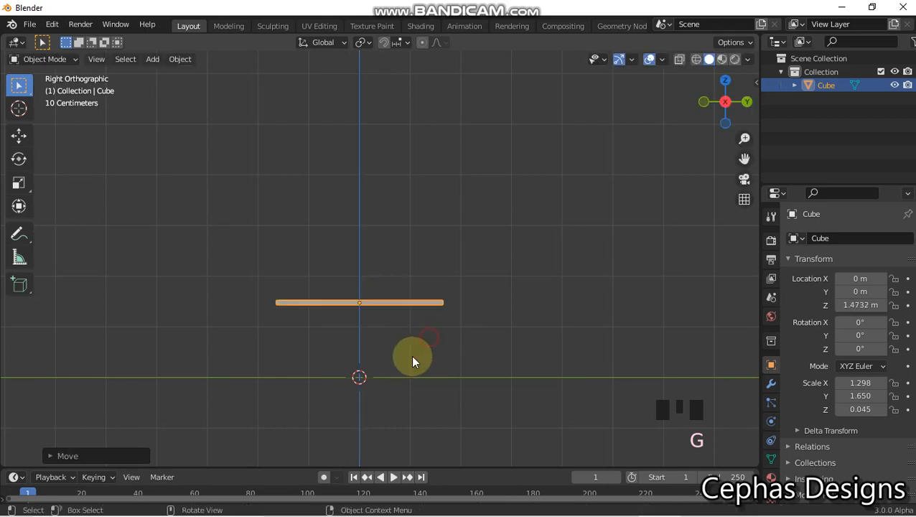
- Switch the slab into Edit Mode and return it to Object Mode
middle_click_drag(386, 372, 486, 426)
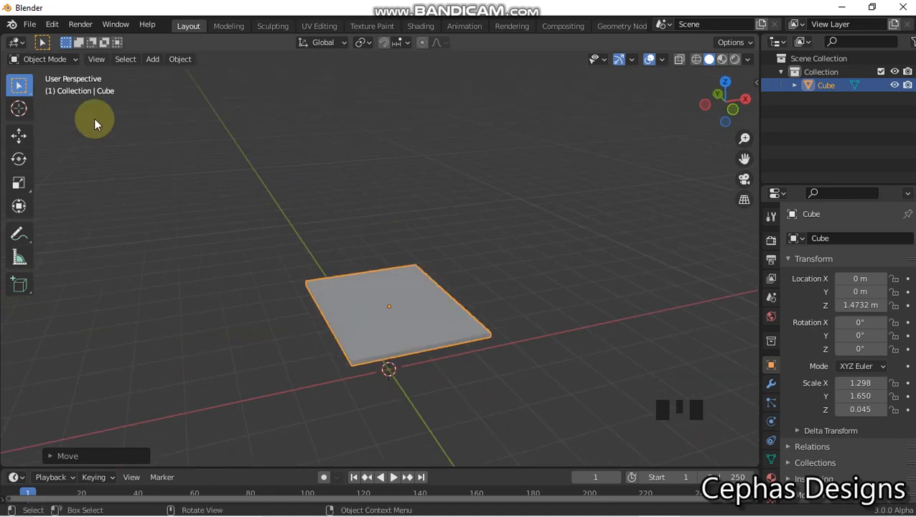
middle_click_drag(452, 384, 310, 263)
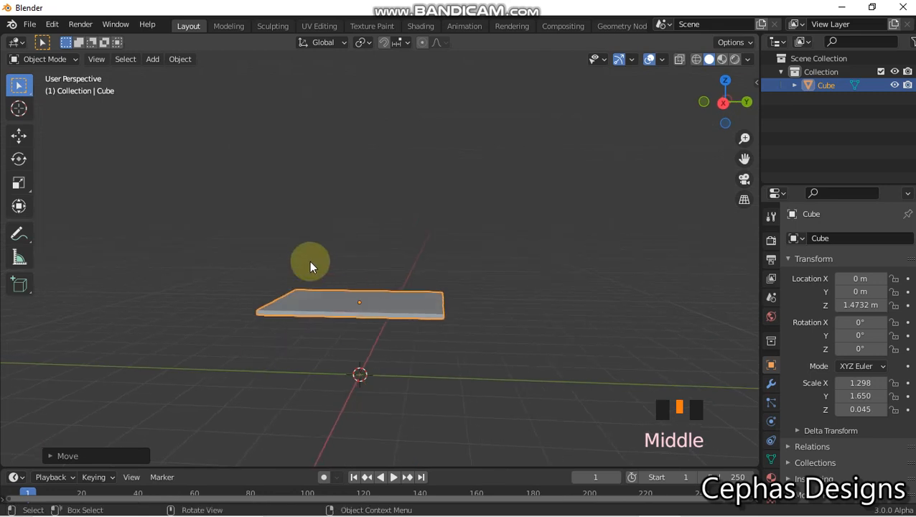
middle_click_drag(308, 335, 372, 328)
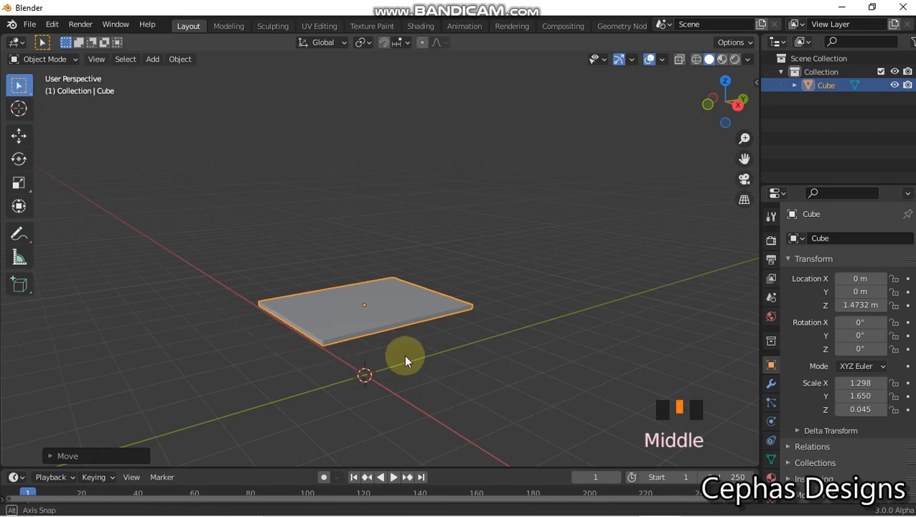
middle_click_drag(404, 355, 400, 318)
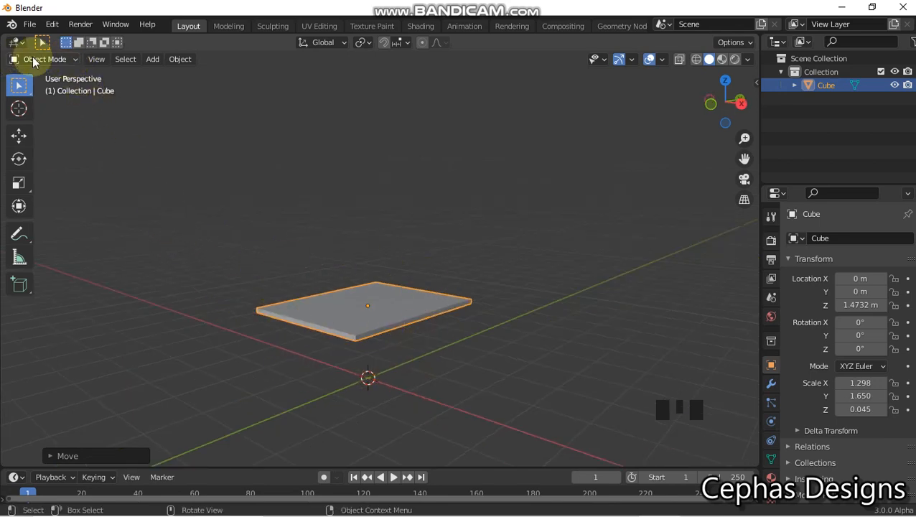
left_click(72, 65)
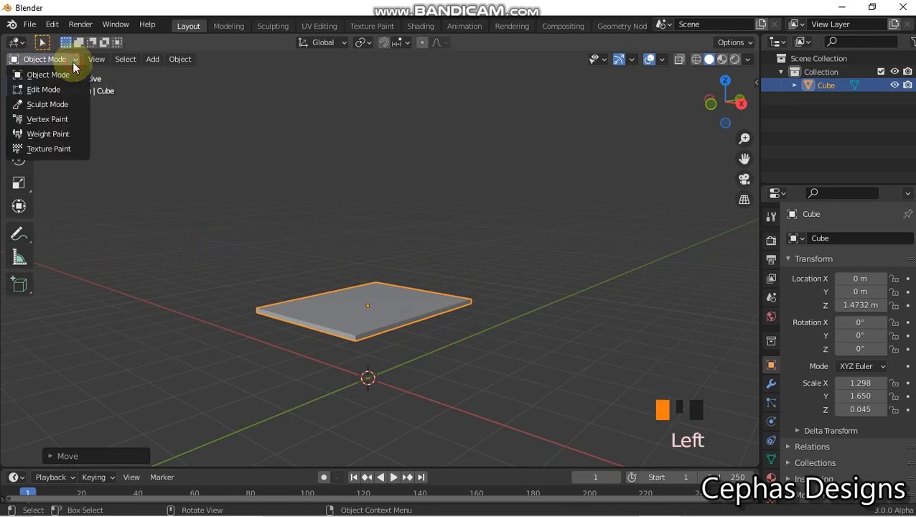
left_click(43, 89)
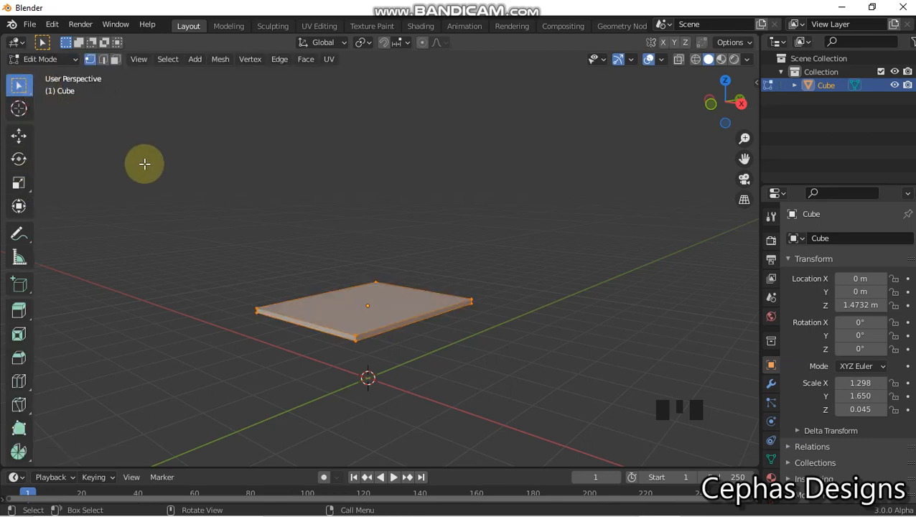
key("Tab")
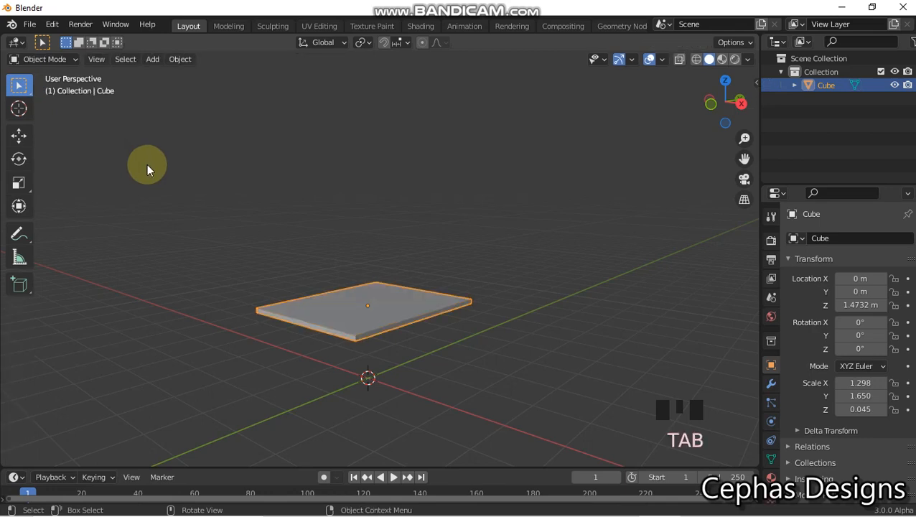
key("Tab")
key("Tab")
key("Tab")
key("Tab")
key("Tab")
key("Tab")
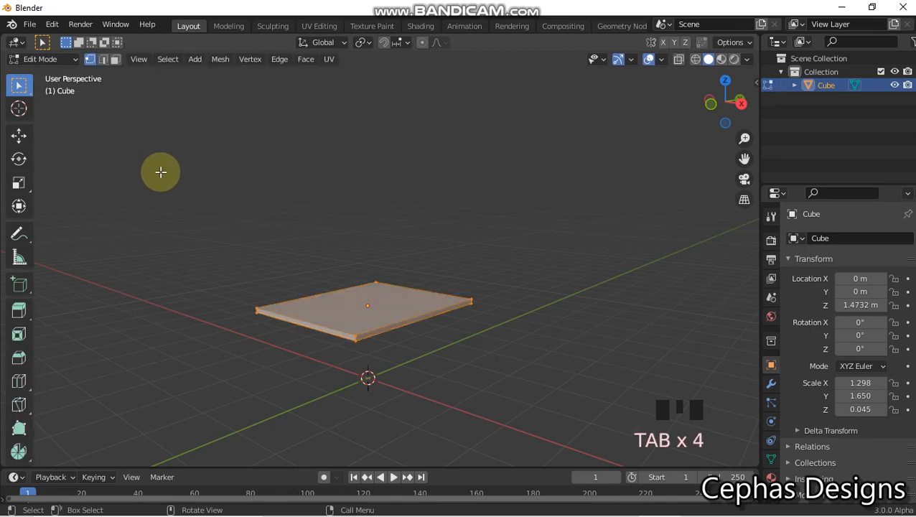
key("Tab")
key("Tab")
key("Tab")
key("Tab")
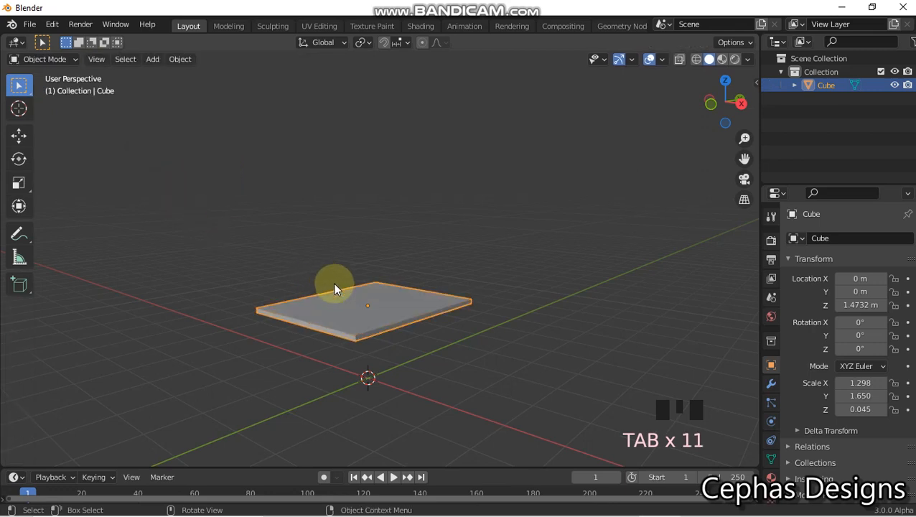
- Put the slab in Edit Mode with edge selection active, in the top orthographic view
key("KP_9")
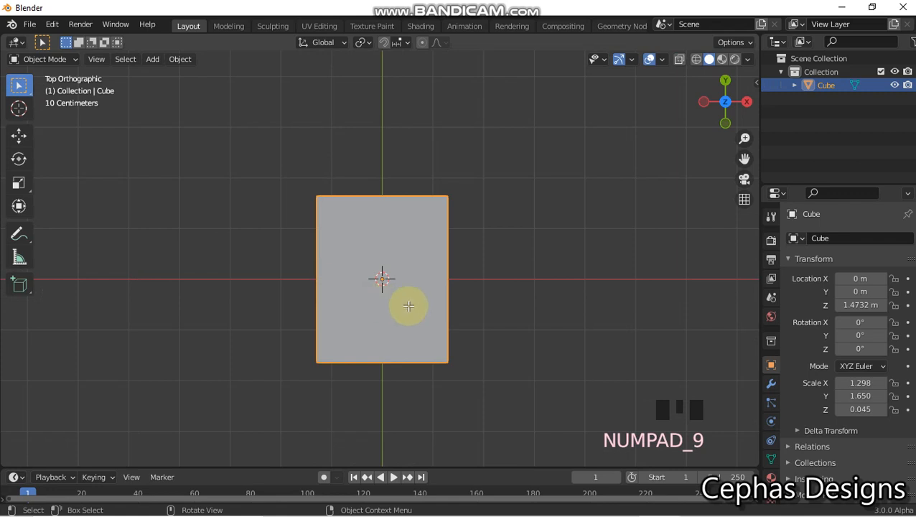
key("Tab")
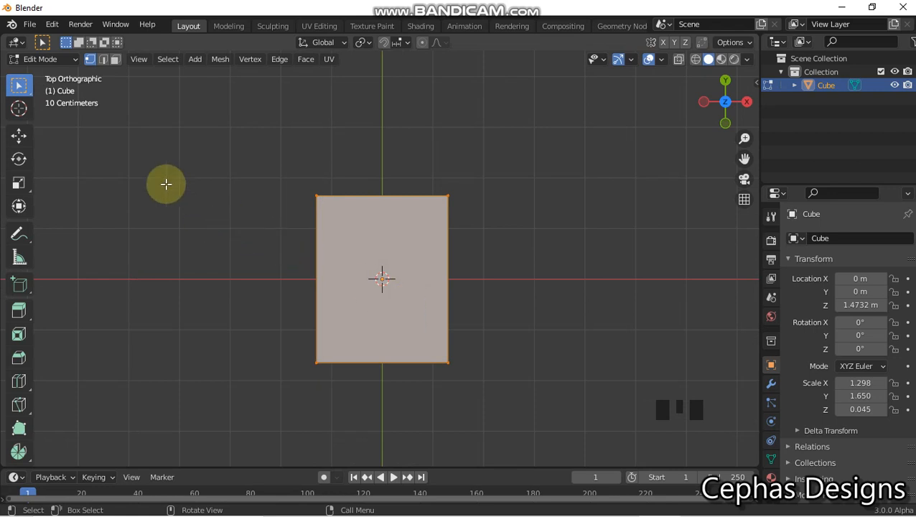
left_click(103, 61)
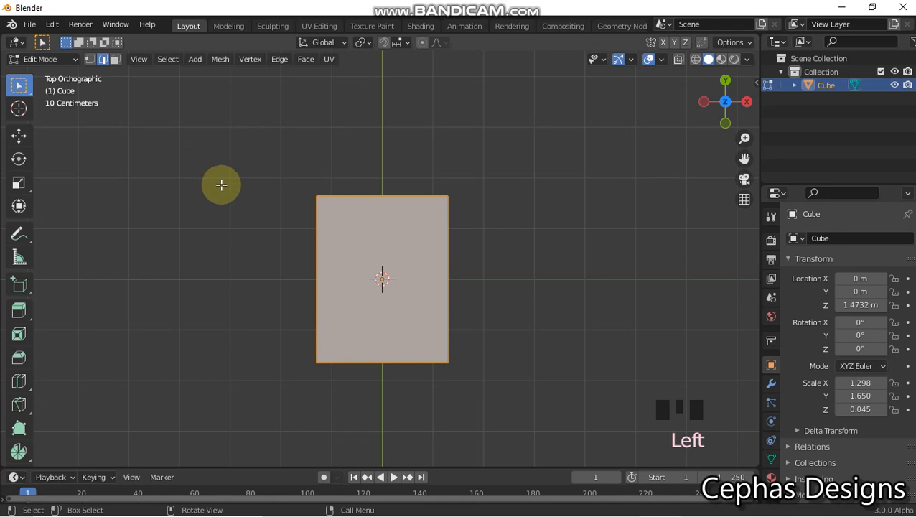
key("2")
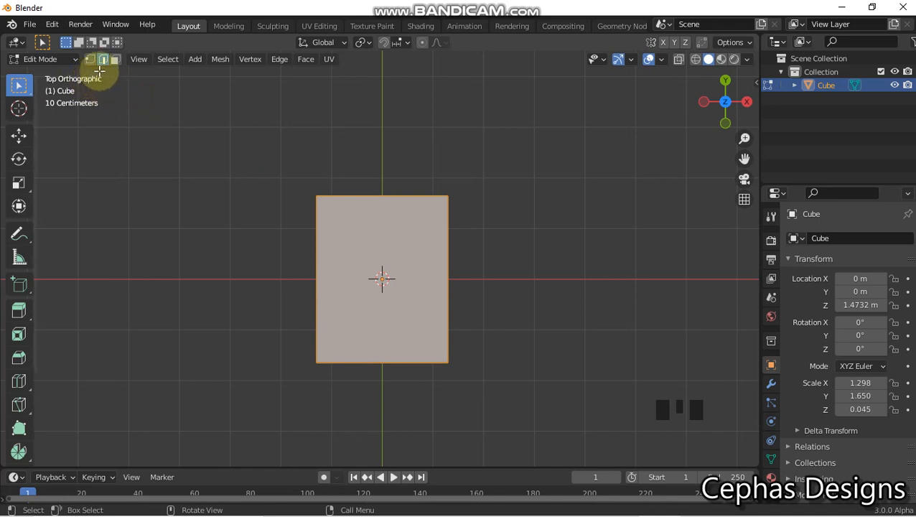
key("1")
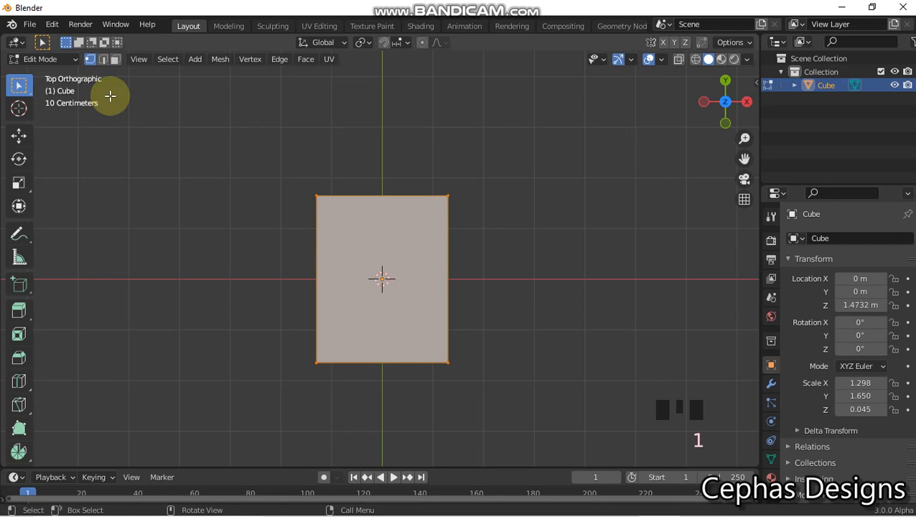
key("3")
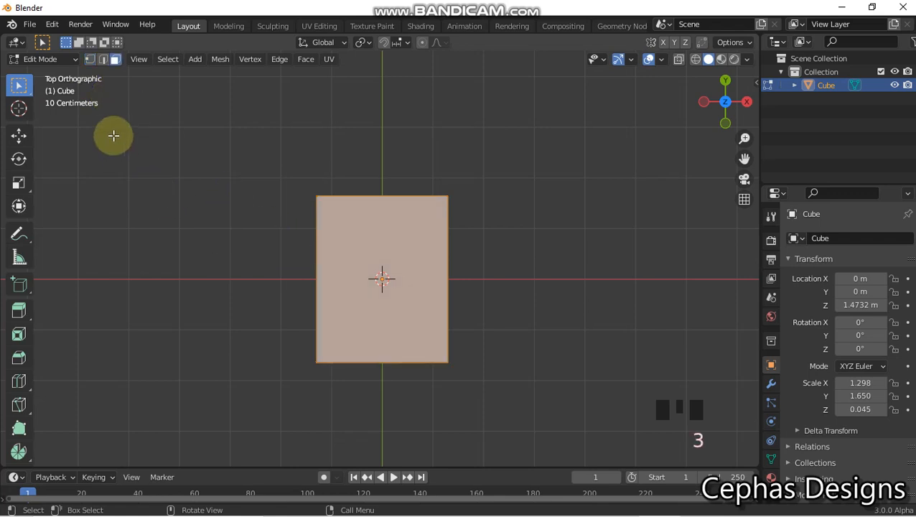
key("2")
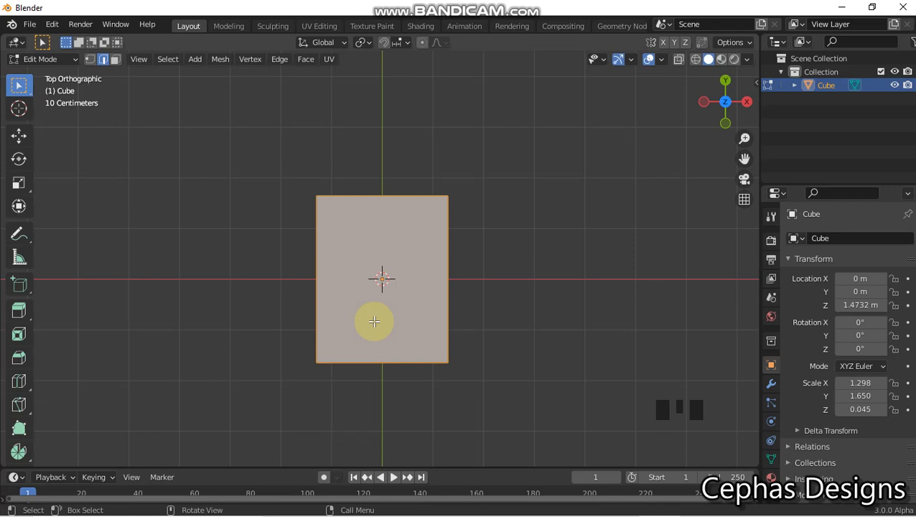
- Try a single crosswise loop cut slid close to the slab's positive Y edge, and undo it
key("ctrl+r")
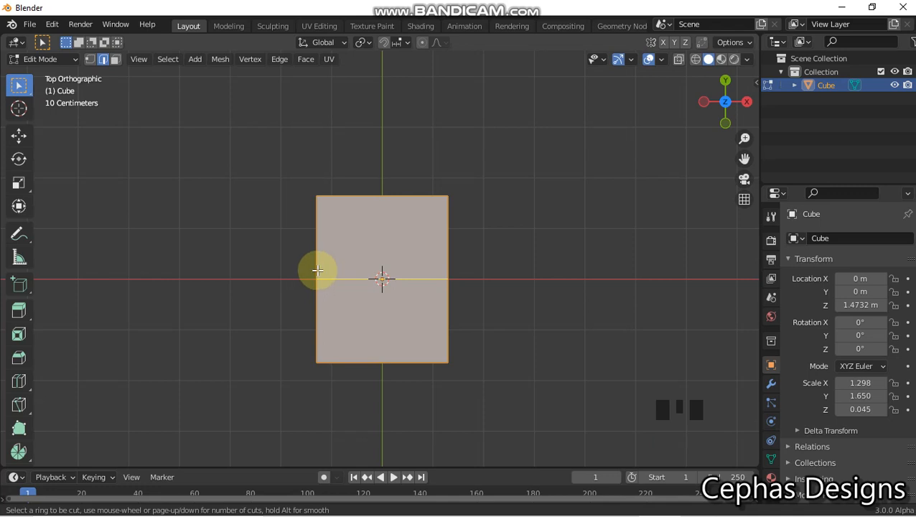
left_click(446, 277)
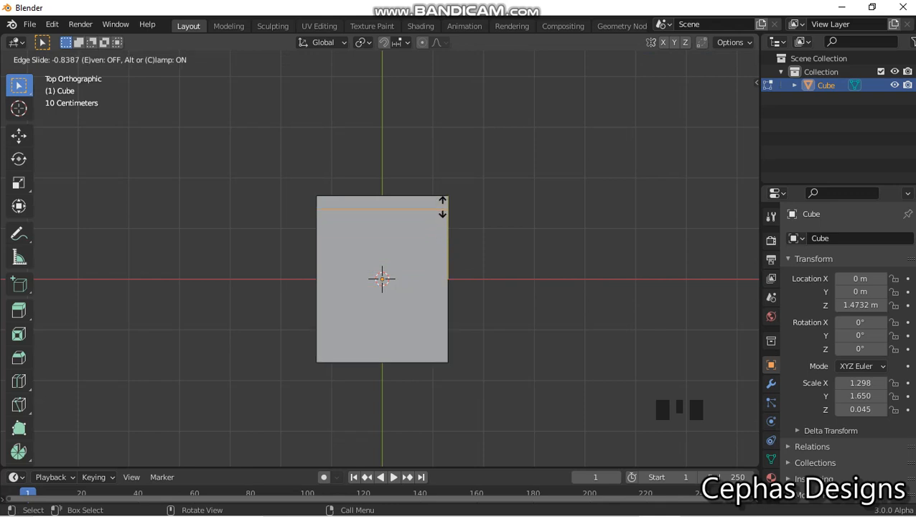
left_click(412, 252)
mouse_move(343, 324)
middle_mouse_down()
mouse_move(389, 303)
mouse_move(436, 230)
mouse_move(296, 352)
mouse_move(381, 268)
mouse_move(361, 327)
middle_mouse_up()
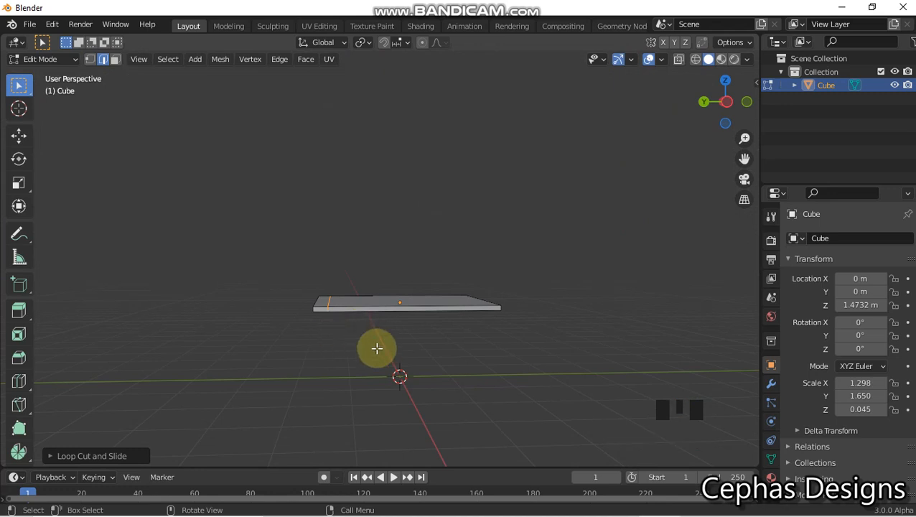
middle_click_drag(377, 350, 310, 387)
key("KP_9")
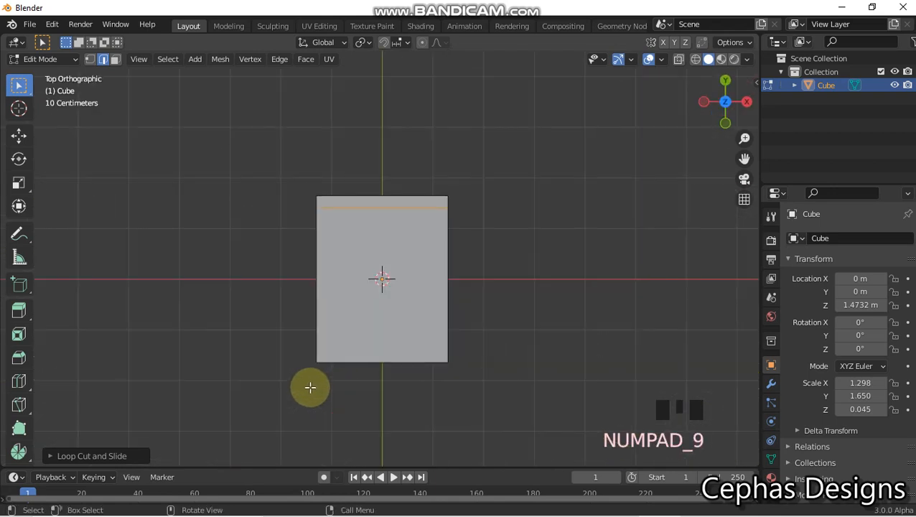
key("ctrl+z")
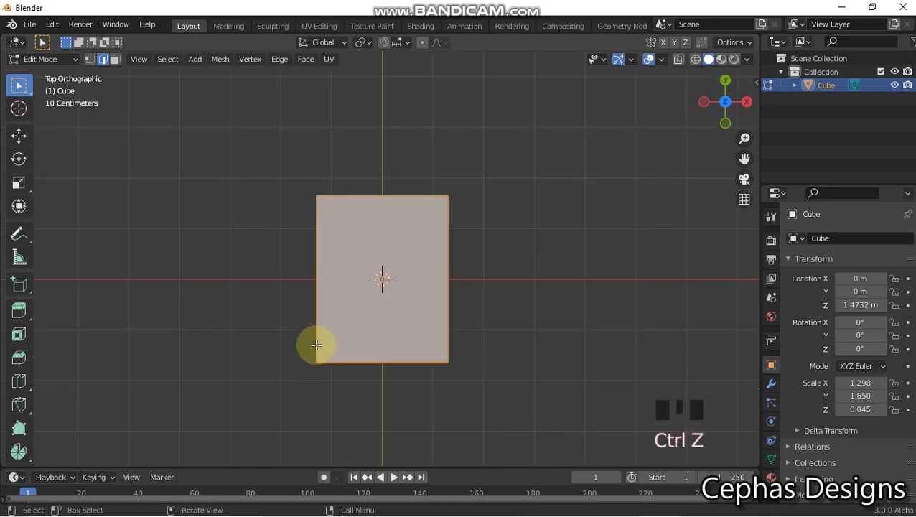
- Add two crosswise loop cuts to the slab and scale them apart along Y until they sit close to its short edges
key("ctrl+r")
scroll(348, 277, "up", 1)
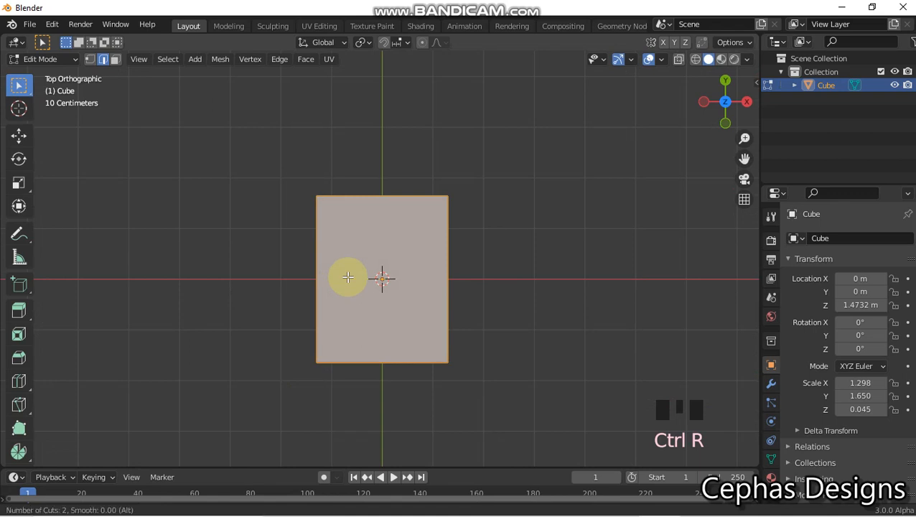
left_click(437, 277)
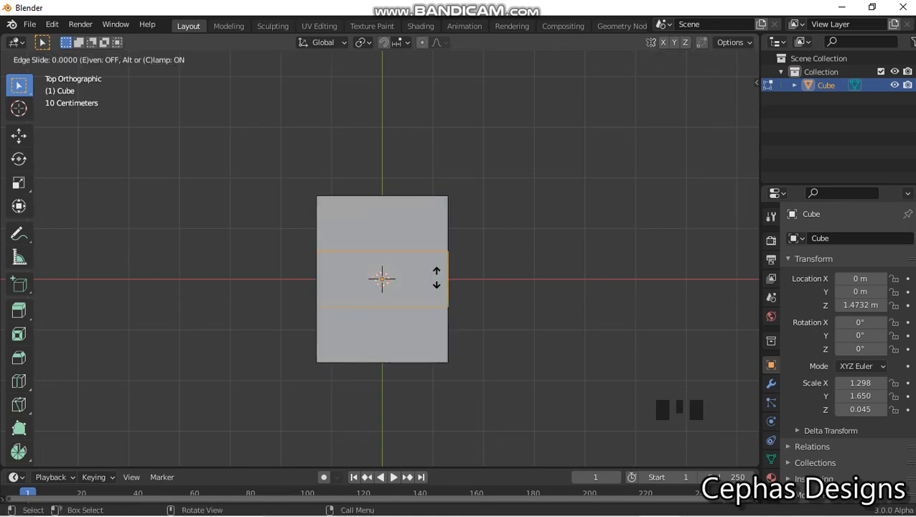
left_click(437, 277)
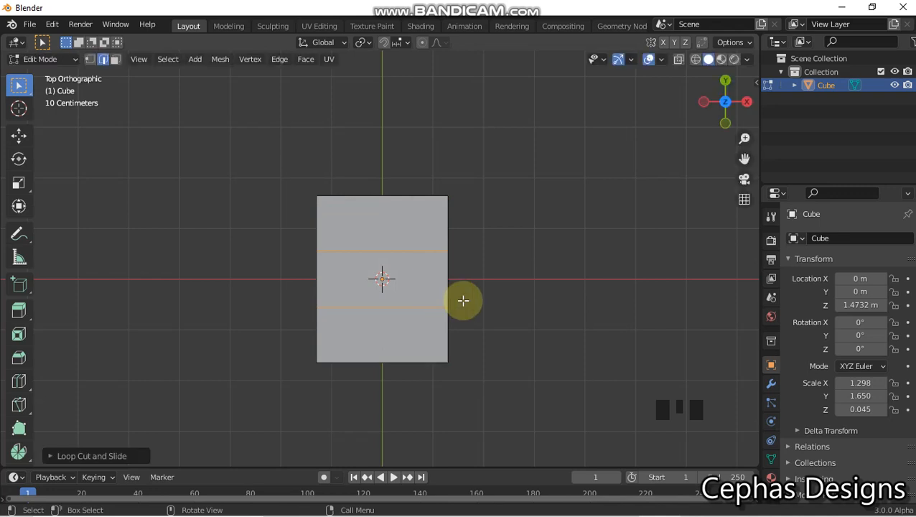
key("s")
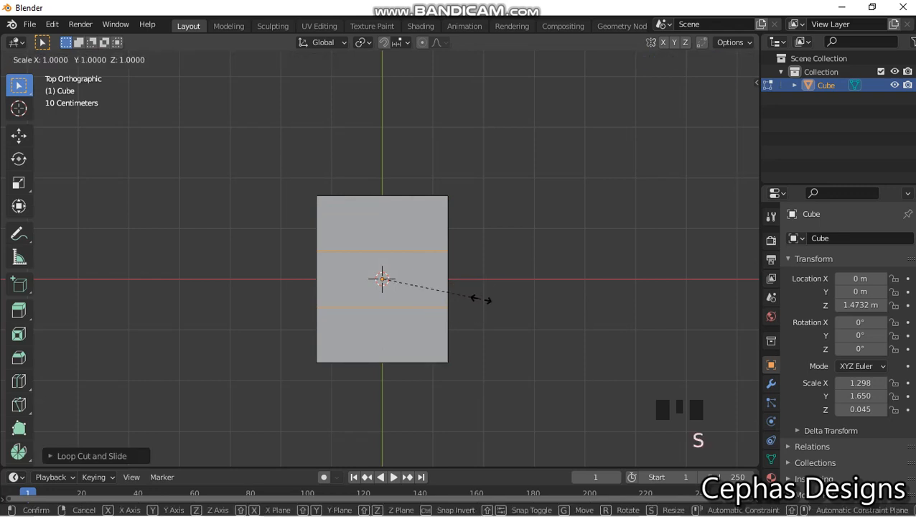
key("y")
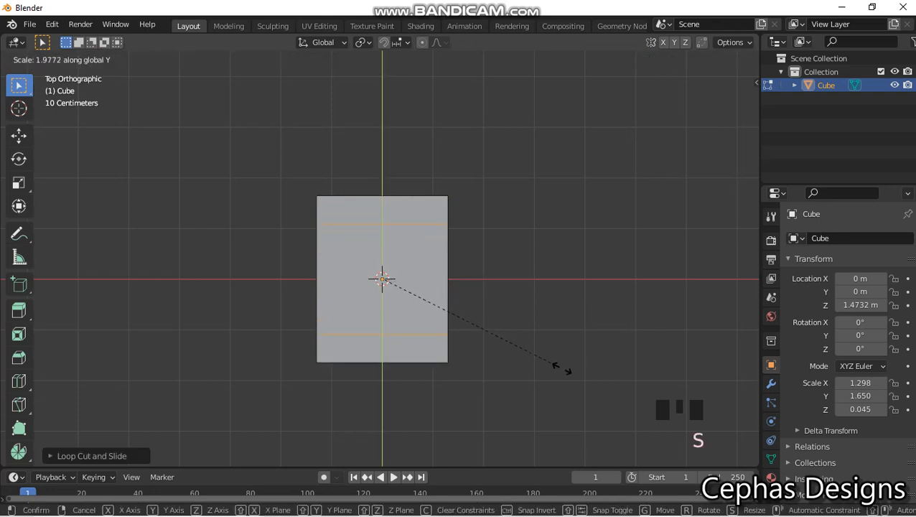
left_click(610, 422)
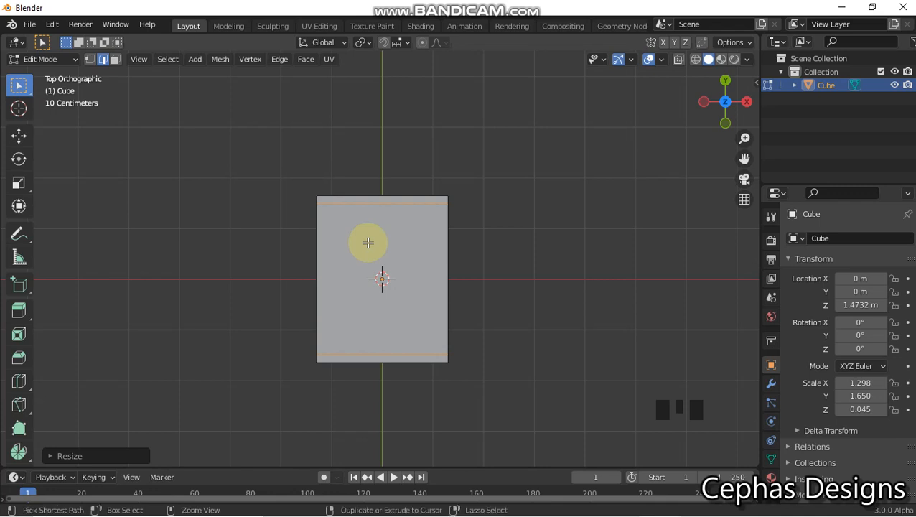
- Add two lengthwise loop cuts to the slab and scale them apart along X until they sit close to its long edges
key("ctrl+r")
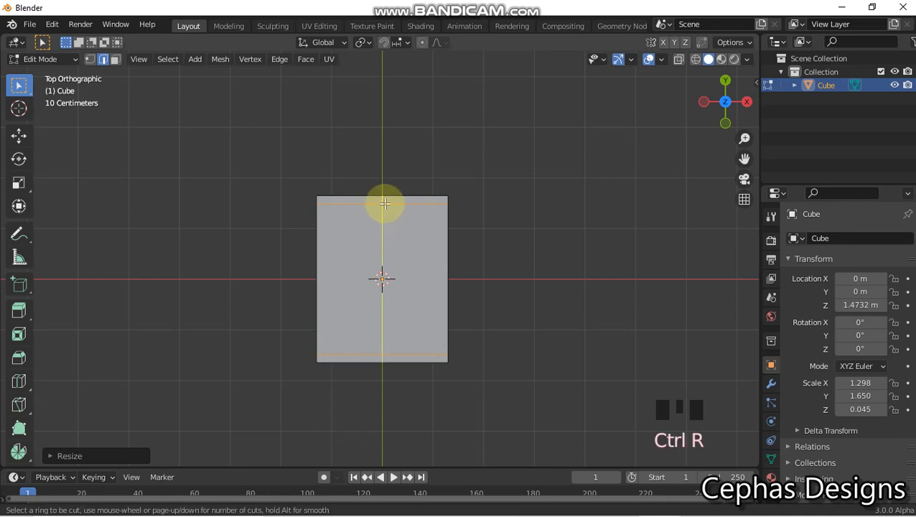
scroll(385, 203, "up", 1)
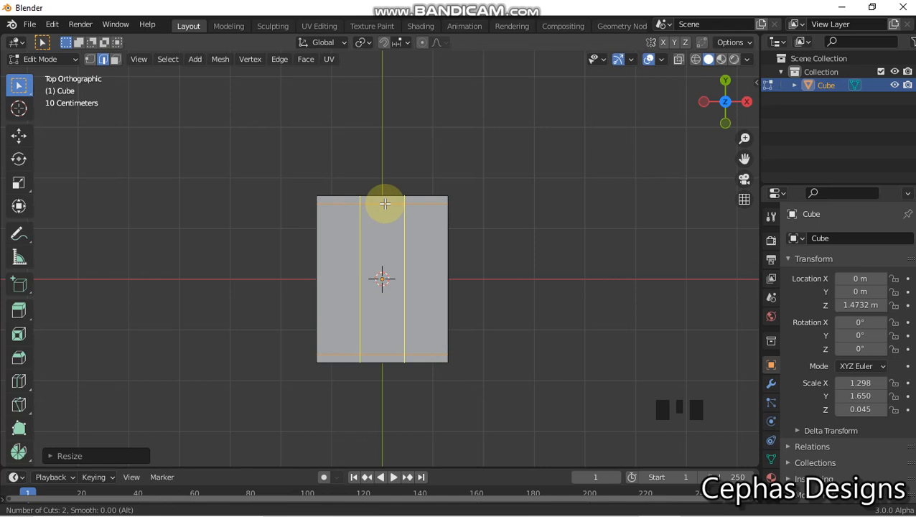
left_click(385, 204)
left_click(385, 205)
key("s")
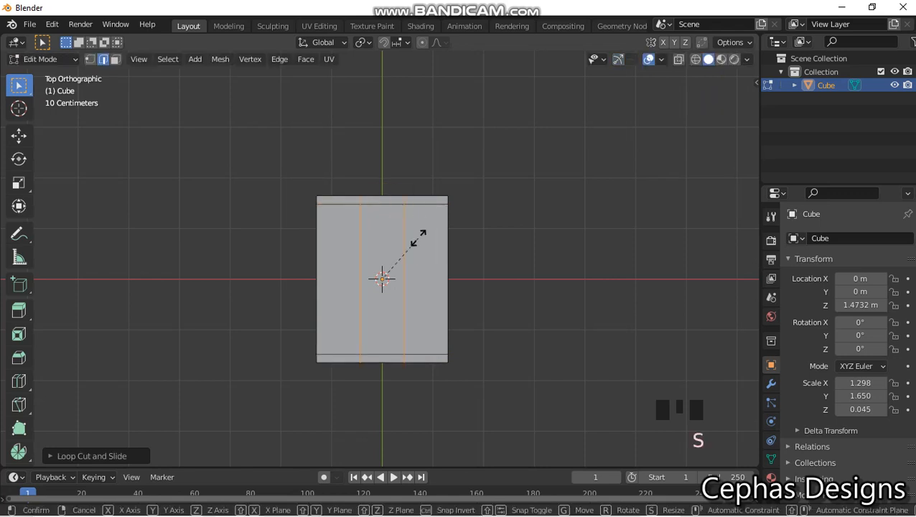
key("x")
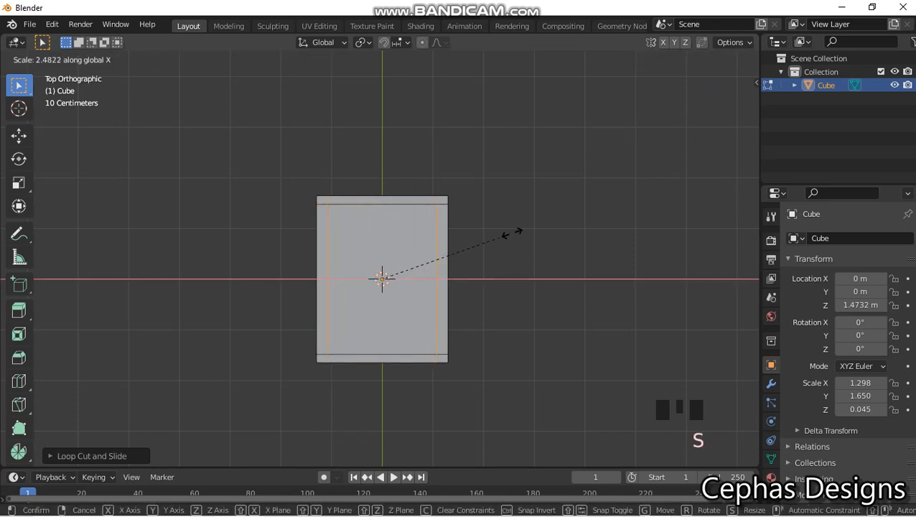
left_click(383, 352)
- Select the four small corner faces on the underside of the slab using face selection
middle_click_drag(382, 352, 434, 362)
middle_click_drag(508, 348, 468, 286)
scroll(468, 286, "up", 2)
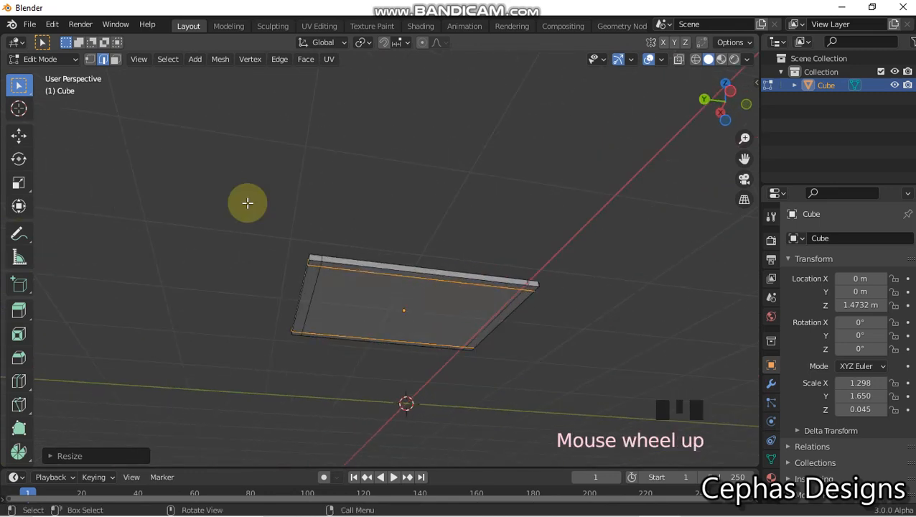
left_click(114, 60)
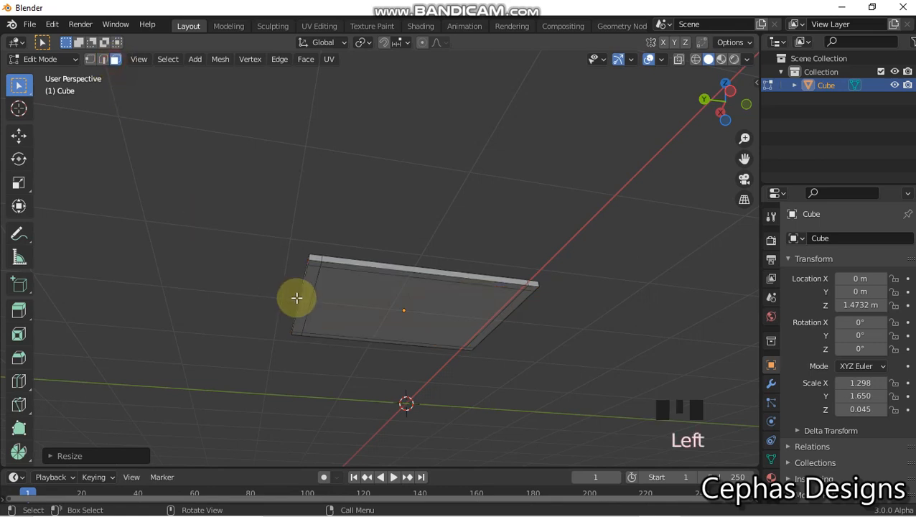
middle_click_drag(297, 297, 317, 278)
left_click(328, 242)
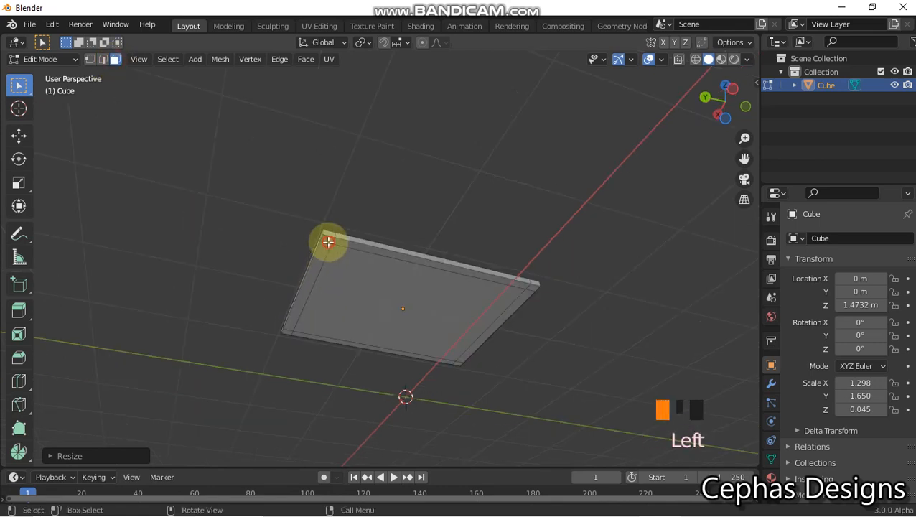
left_click(288, 332, "shift")
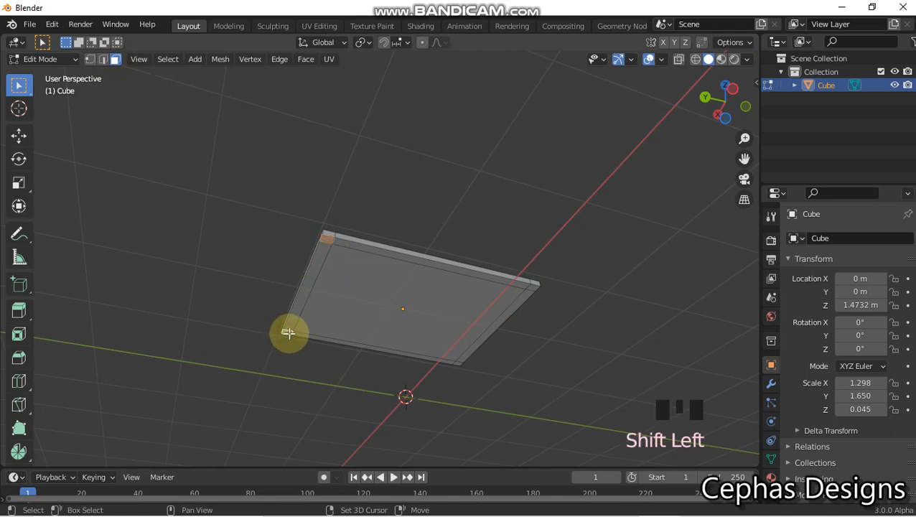
left_click(457, 363, "shift")
left_click(527, 290, "shift")
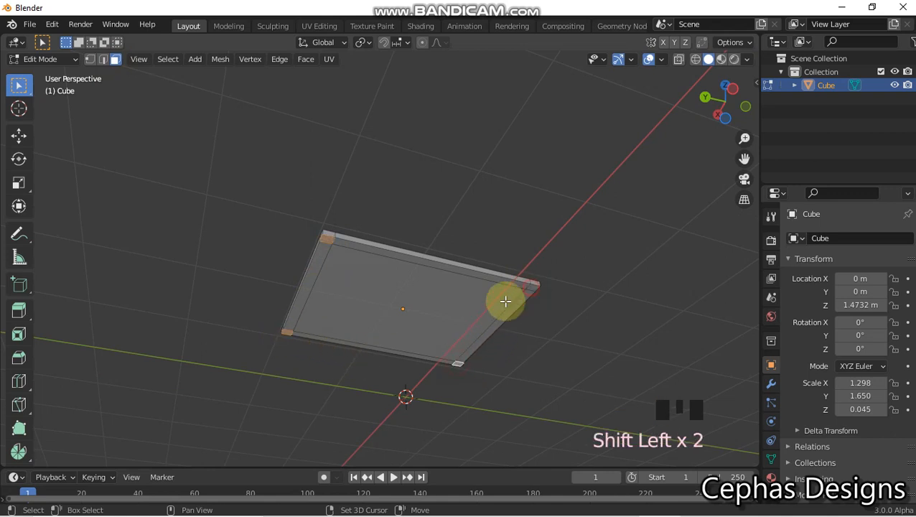
- In the front orthographic view, extrude the four corner faces down about 1.42 m to the ground line to form table legs
key("KP_1")
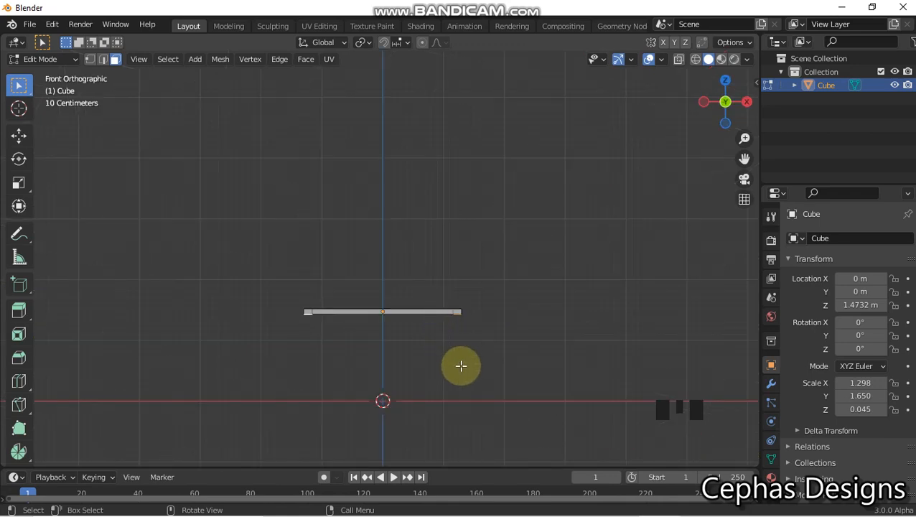
key("e")
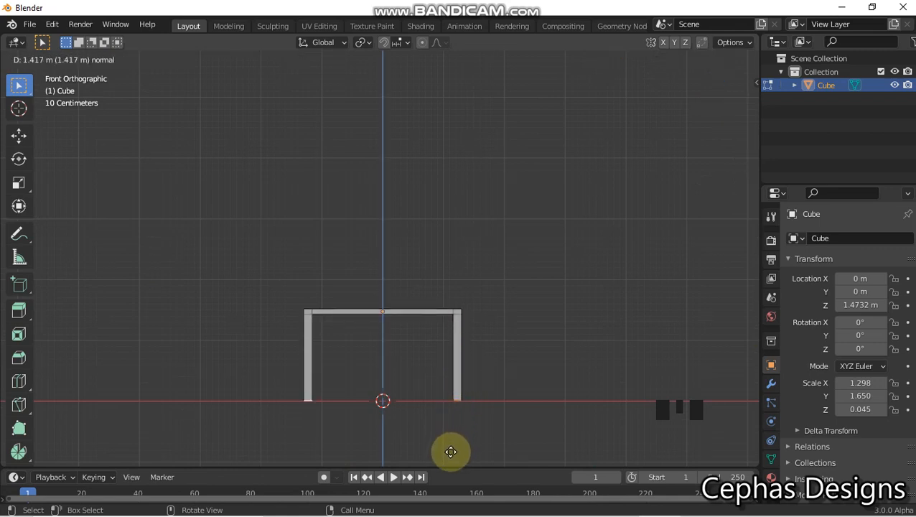
left_click(451, 451)
middle_click_drag(375, 411, 525, 420)
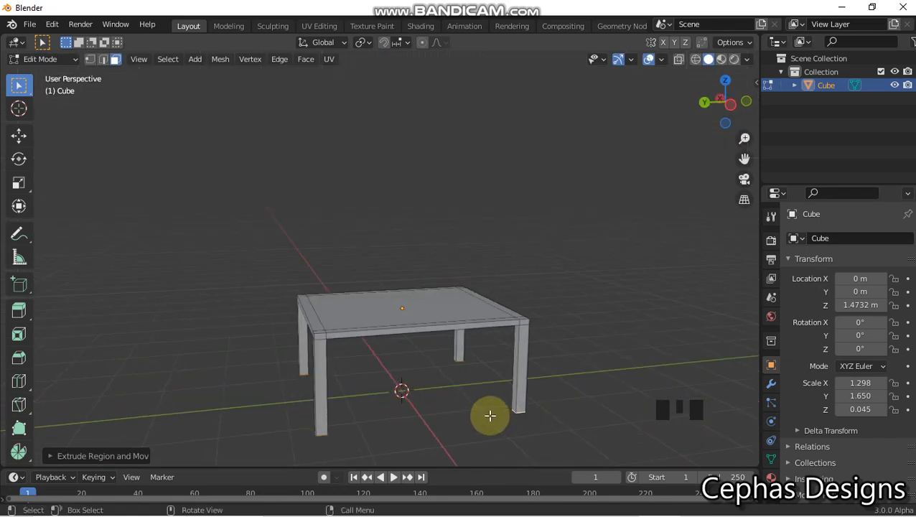